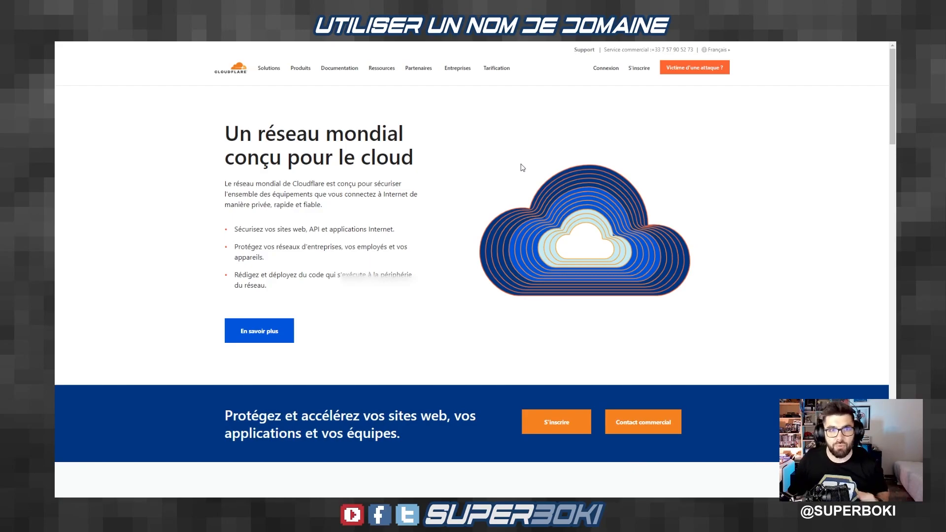
Step: Log in to the Cloudflare account with the account email and password
{"action": "left_click", "coordinate": [599, 73]}
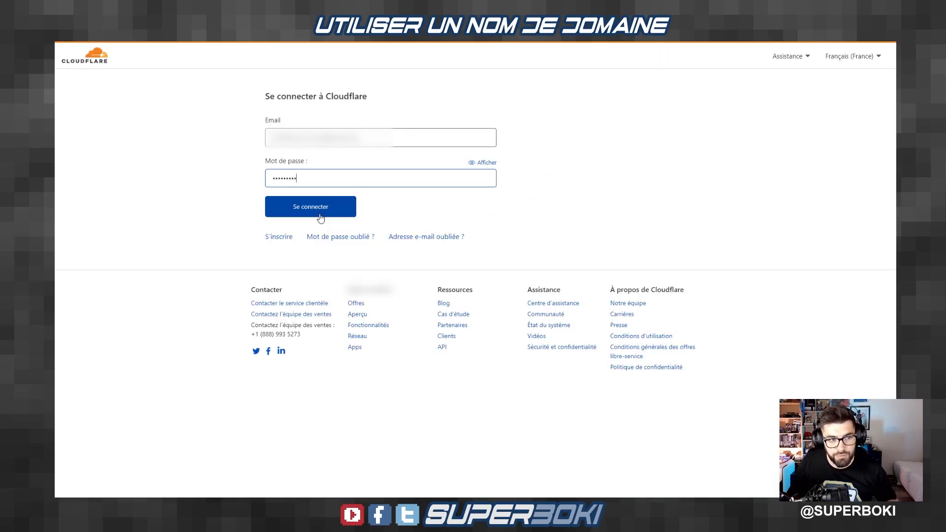
{"action": "left_click", "coordinate": [309, 211]}
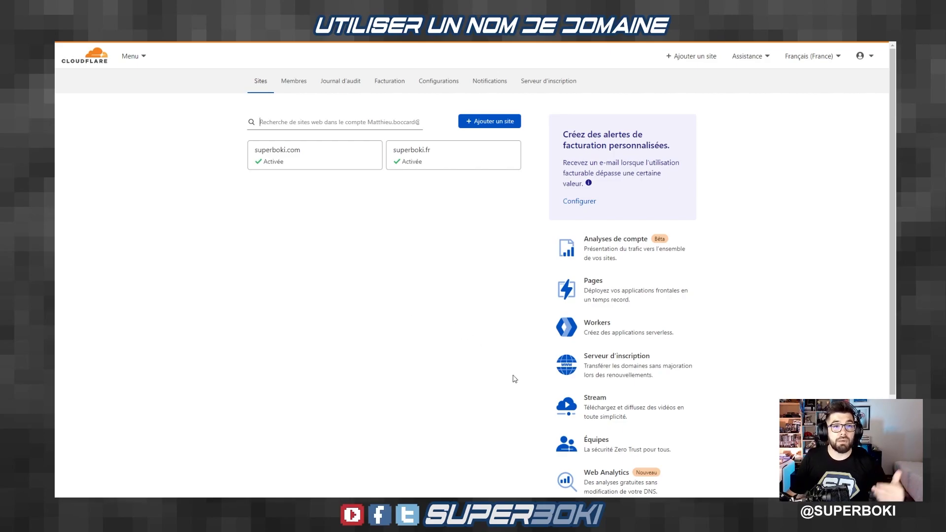
Step: Add the site superboki-lab.fr to the account with the free (gratuite) plan
{"action": "left_click", "coordinate": [468, 121]}
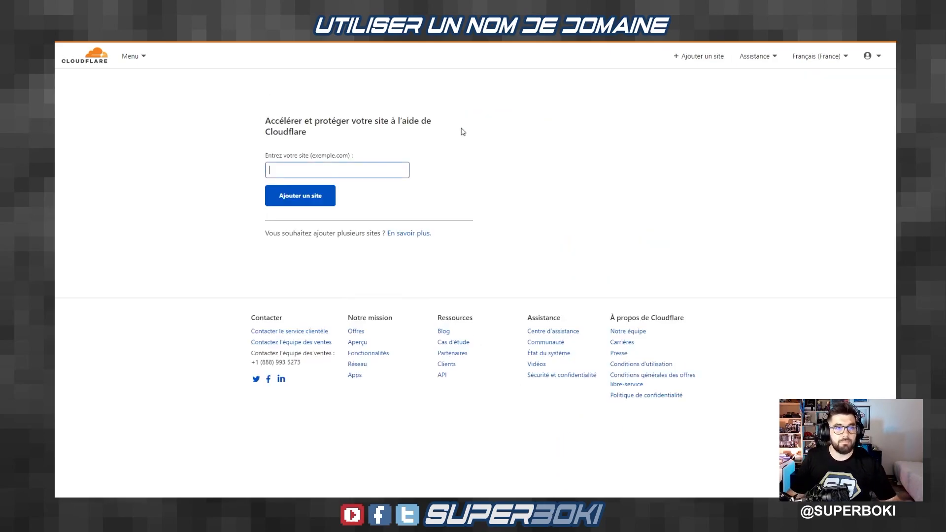
{"action": "type", "text": "superboki-lab.fr"}
{"action": "left_click", "coordinate": [303, 202]}
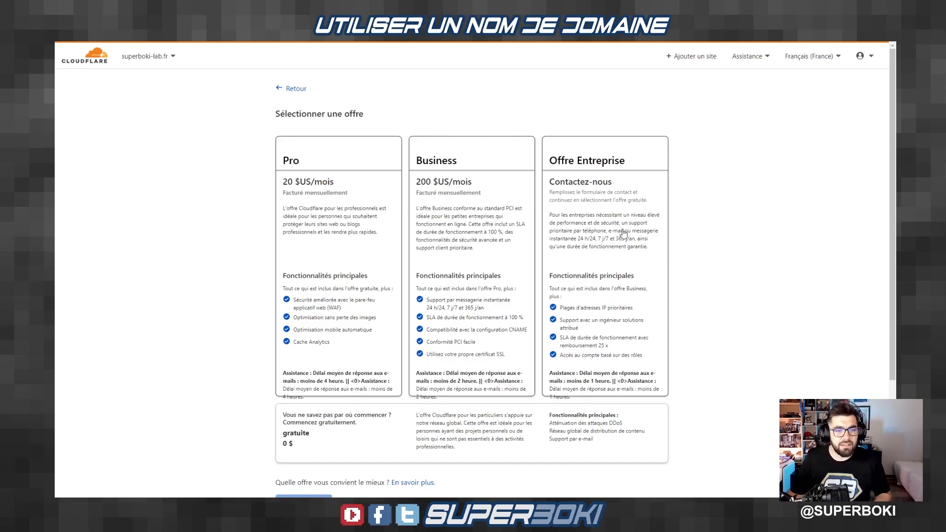
{"action": "scroll", "coordinate": [692, 237], "scroll_direction": "down", "scroll_amount": 3}
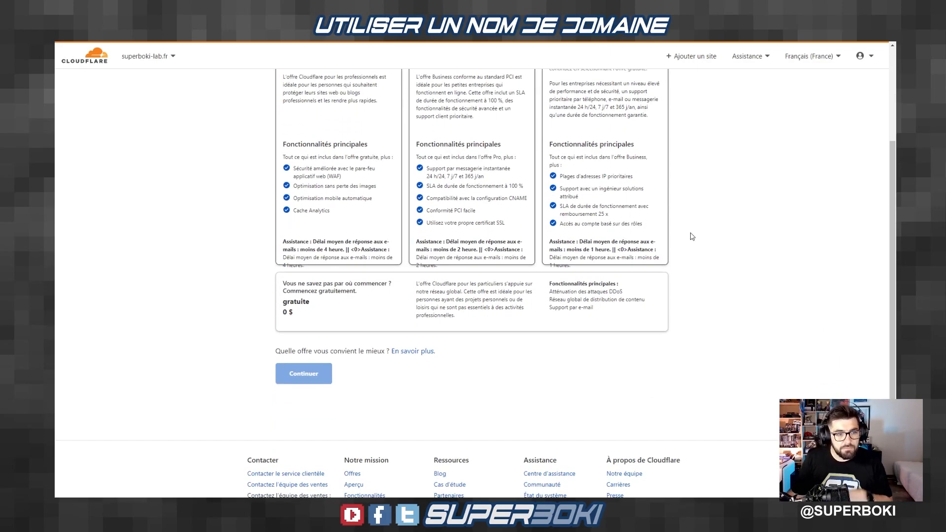
{"action": "left_click", "coordinate": [303, 316]}
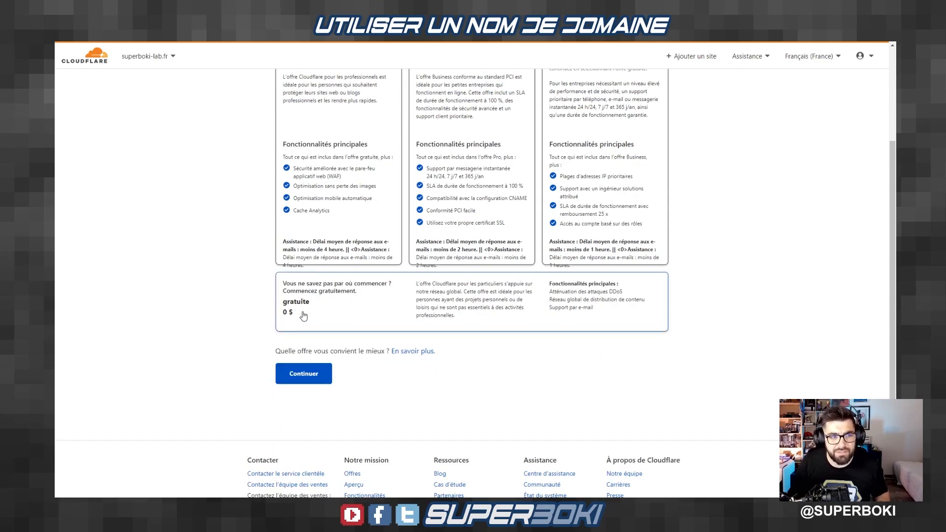
{"action": "left_click", "coordinate": [303, 373]}
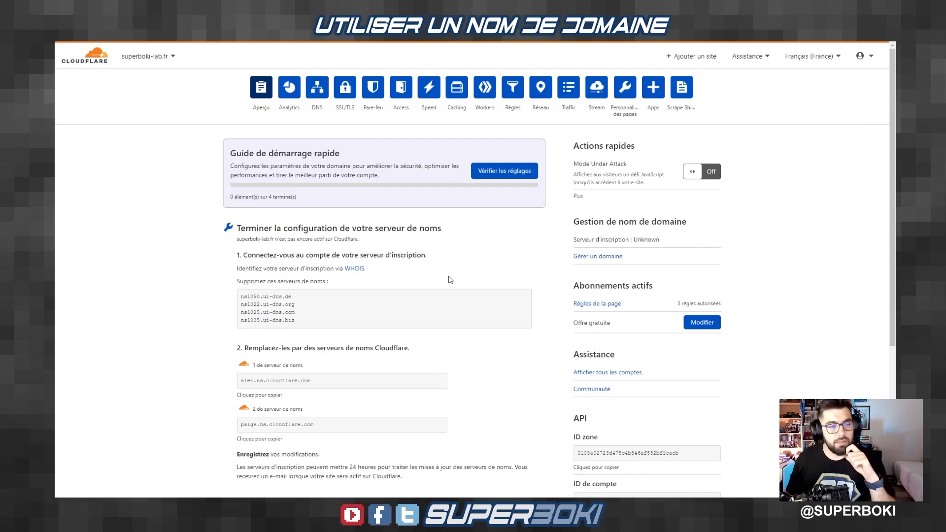
Step: Complete the quick start guide with automatic HTTPS rewrites on, always use HTTPS off, no automatic minification and Brotli on
{"action": "left_click", "coordinate": [490, 174]}
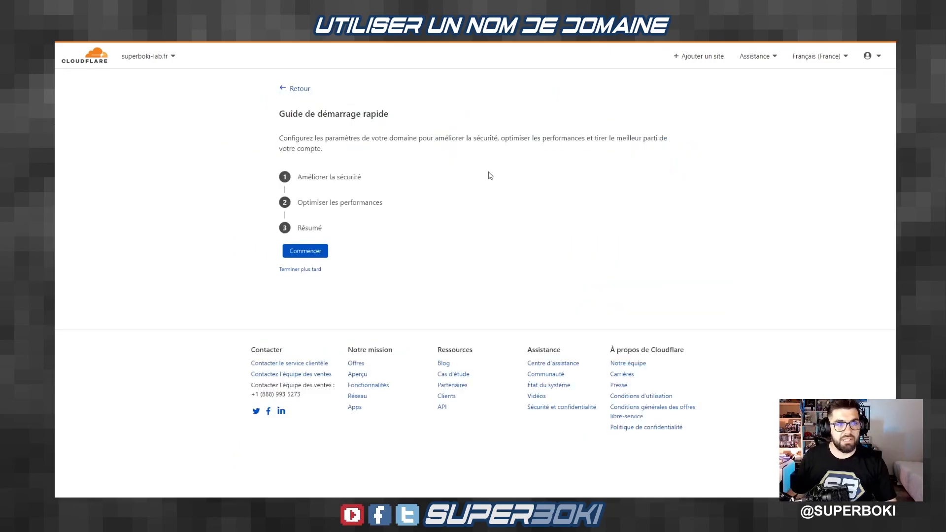
{"action": "left_click", "coordinate": [324, 251]}
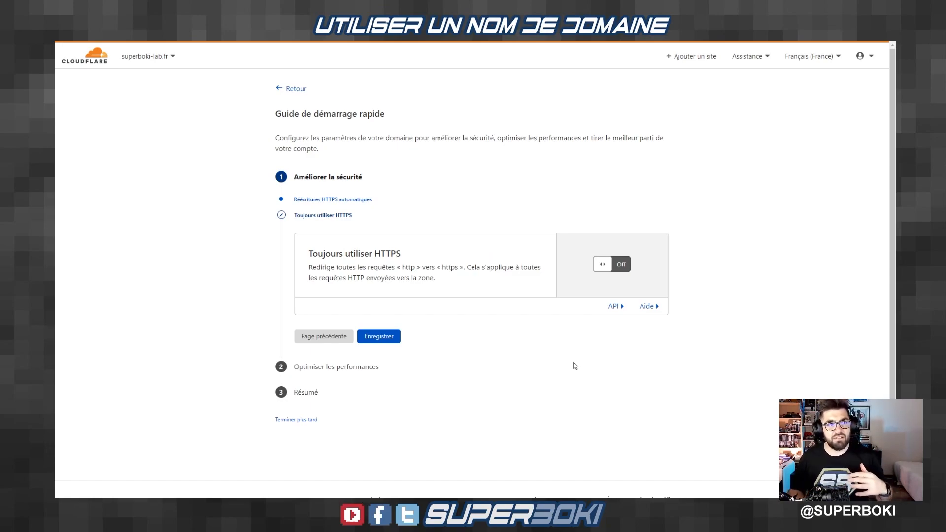
{"action": "left_click", "coordinate": [386, 336]}
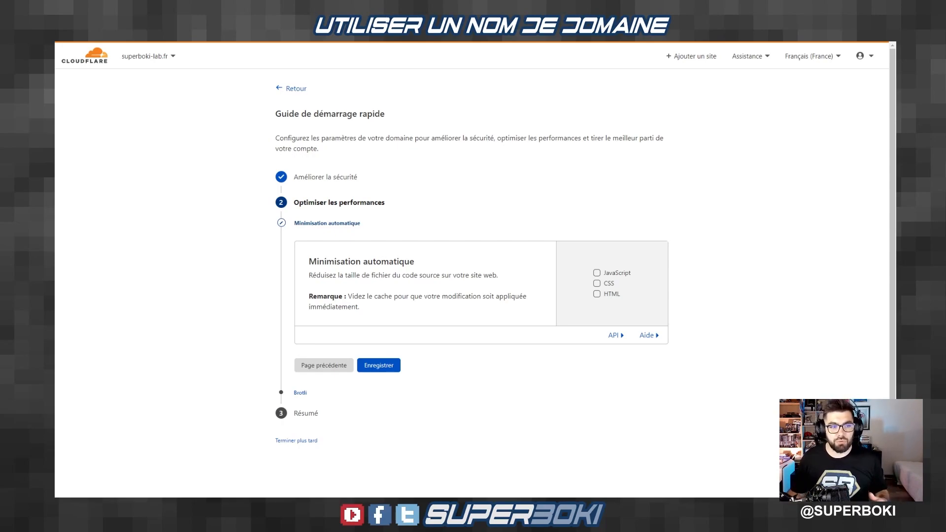
{"action": "left_click", "coordinate": [372, 364]}
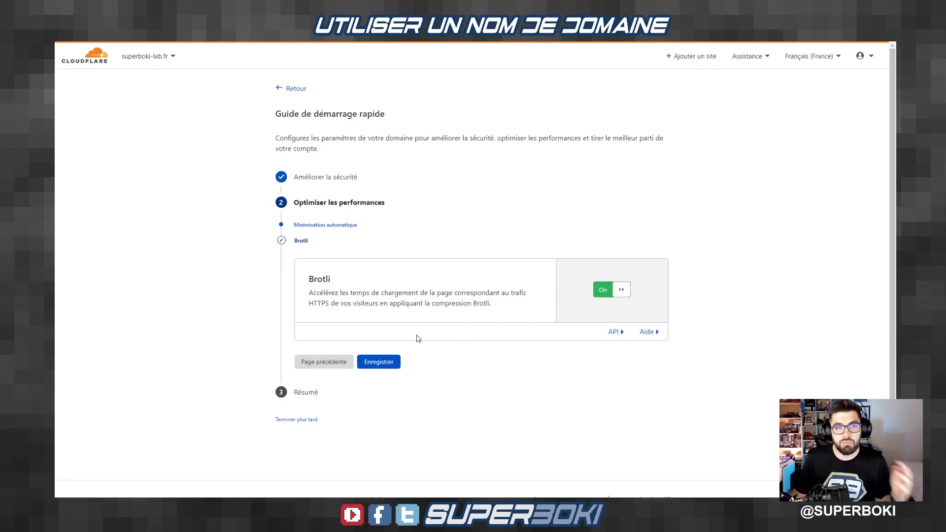
{"action": "left_click", "coordinate": [398, 365]}
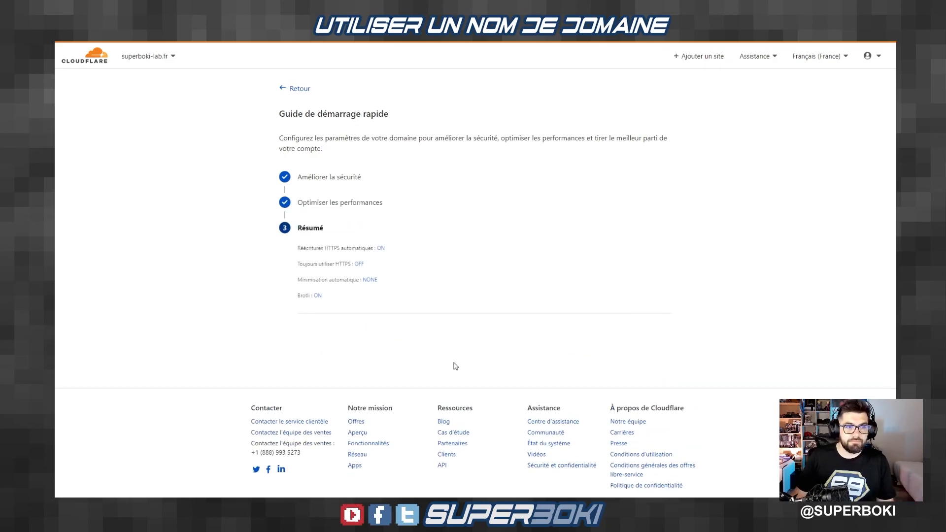
{"action": "left_click", "coordinate": [309, 337]}
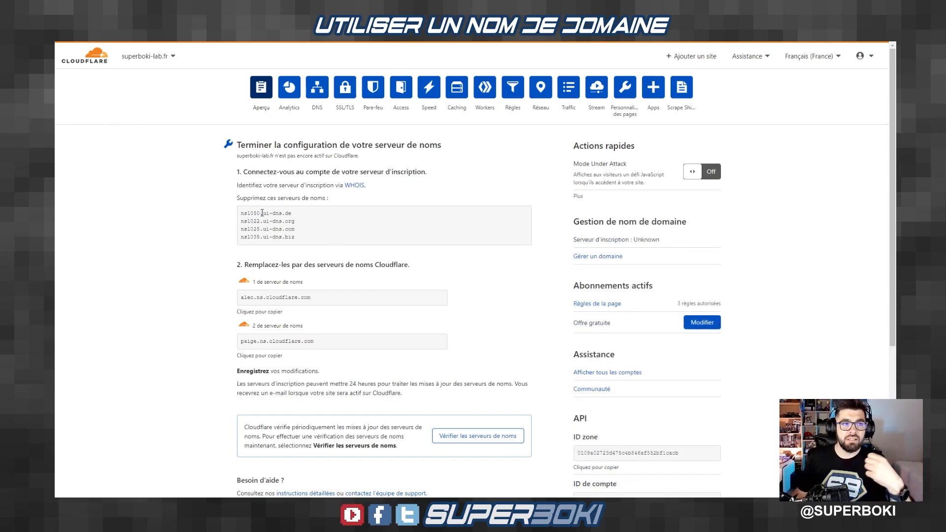
Step: Switch to IONOS and set superboki-lab.fr's custom name servers to alec.ns.cloudflare.com and paige.ns.cloudflare.com
{"action": "left_click_drag", "start_coordinate": [238, 215], "coordinate": [323, 241]}
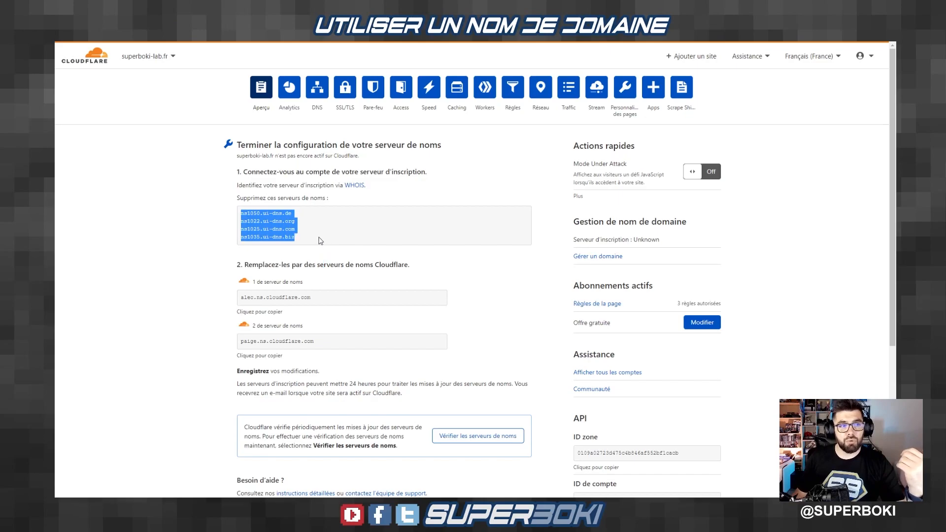
{"action": "left_click_drag", "start_coordinate": [247, 298], "coordinate": [297, 297]}
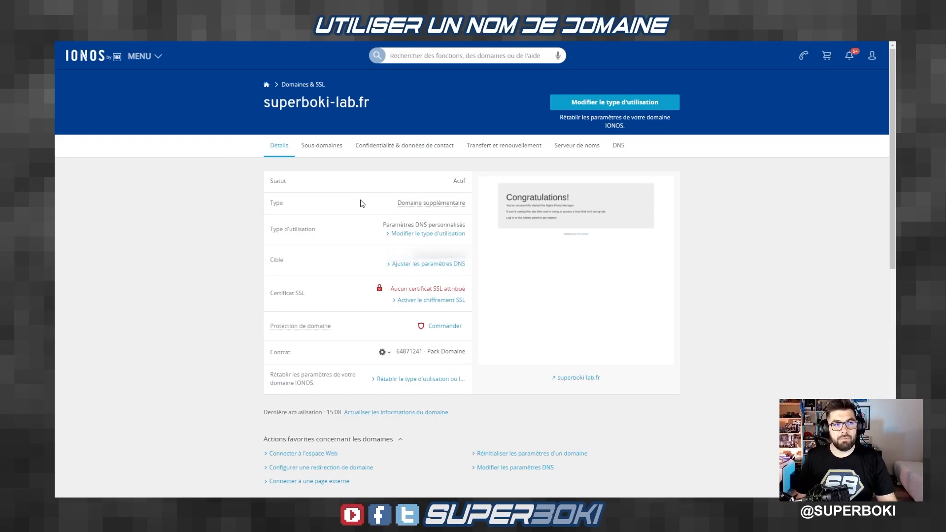
{"action": "left_click", "coordinate": [585, 151]}
{"action": "left_click", "coordinate": [319, 232]}
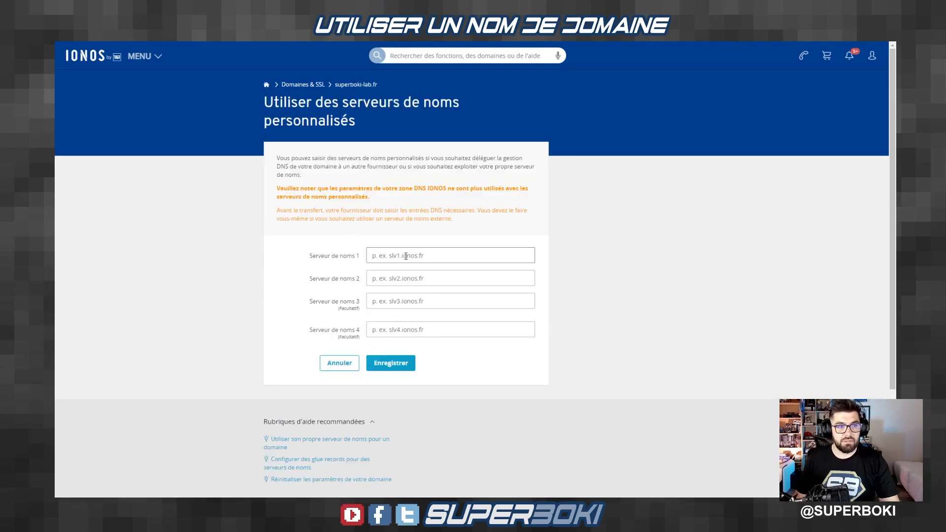
{"action": "left_click", "coordinate": [406, 255]}
{"action": "left_click", "coordinate": [400, 275]}
{"action": "left_click", "coordinate": [400, 277]}
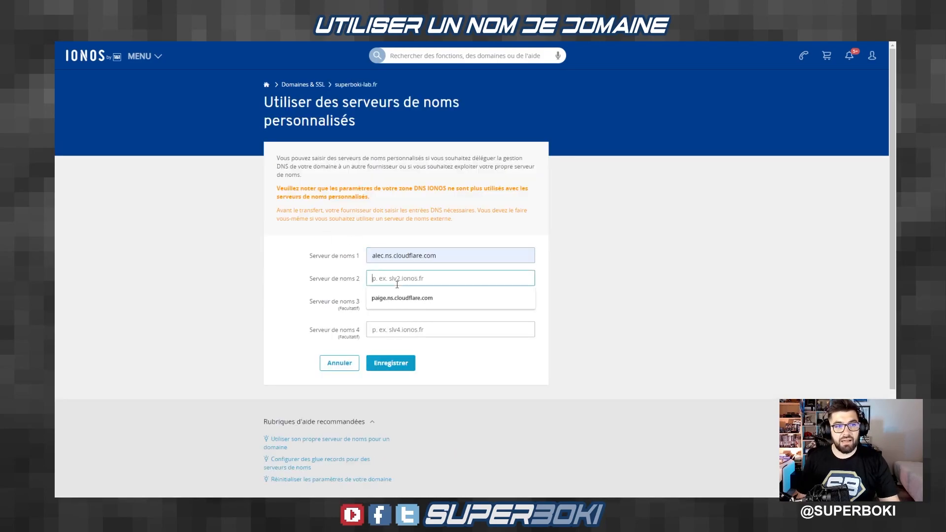
{"action": "left_click", "coordinate": [391, 297]}
{"action": "left_click", "coordinate": [391, 365]}
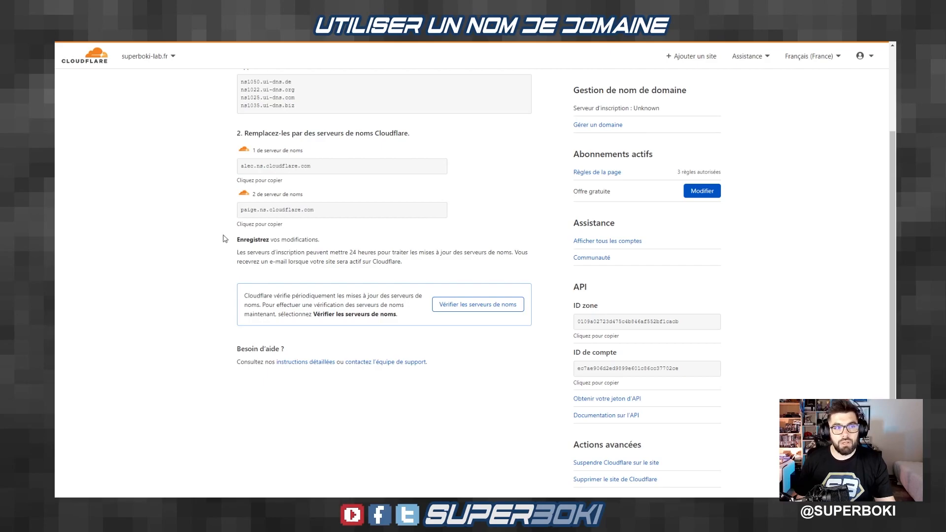
Step: Switch back to Cloudflare and request a check of the domain's name servers
{"action": "left_click_drag", "start_coordinate": [240, 240], "coordinate": [446, 261]}
{"action": "left_click", "coordinate": [446, 261]}
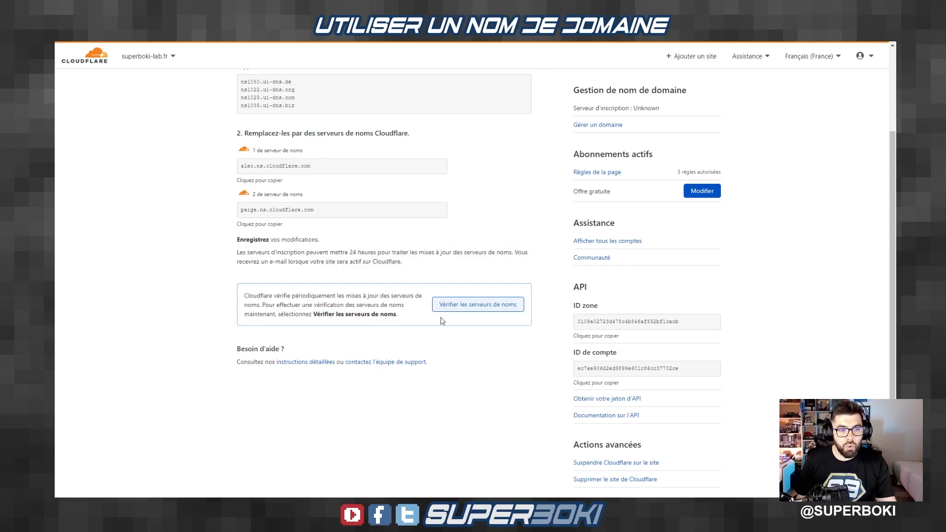
{"action": "left_click", "coordinate": [464, 308]}
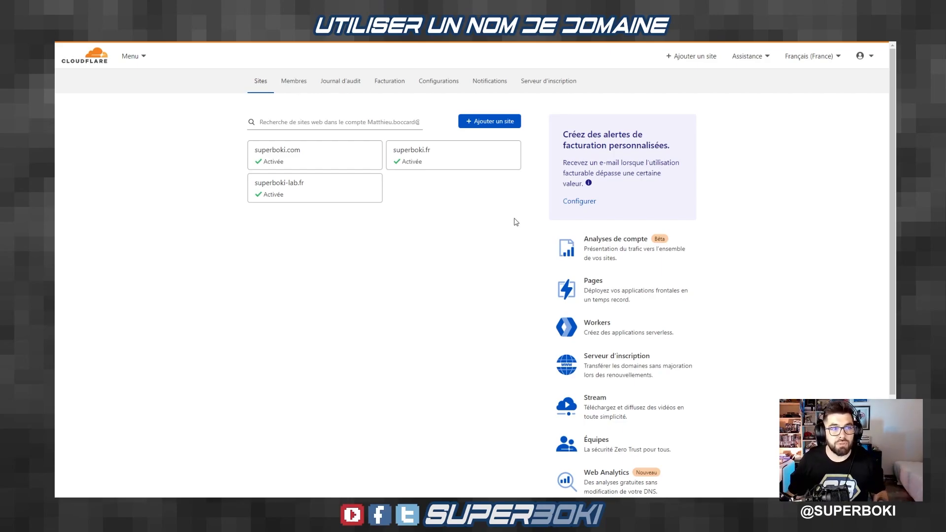
Step: Add a proxied A record named exemple to superboki-lab.fr's DNS, pointing to the server's IPv4 address with automatic TTL
{"action": "left_click", "coordinate": [294, 192]}
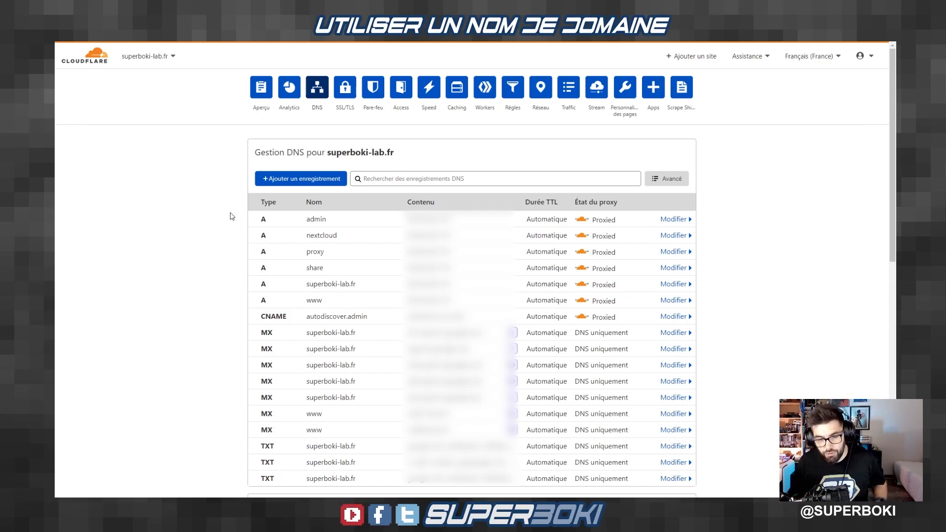
{"action": "left_click", "coordinate": [302, 179]}
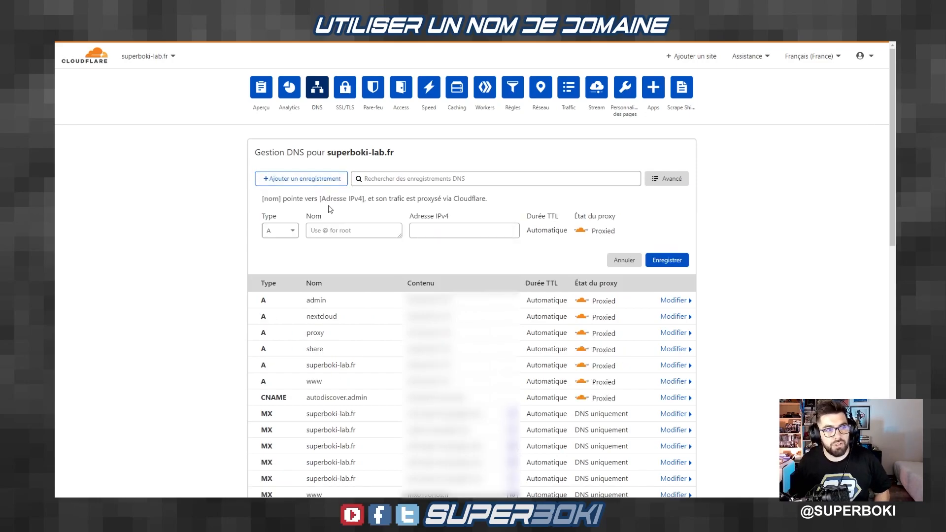
{"action": "left_click", "coordinate": [325, 233]}
{"action": "type", "text": "exemple"}
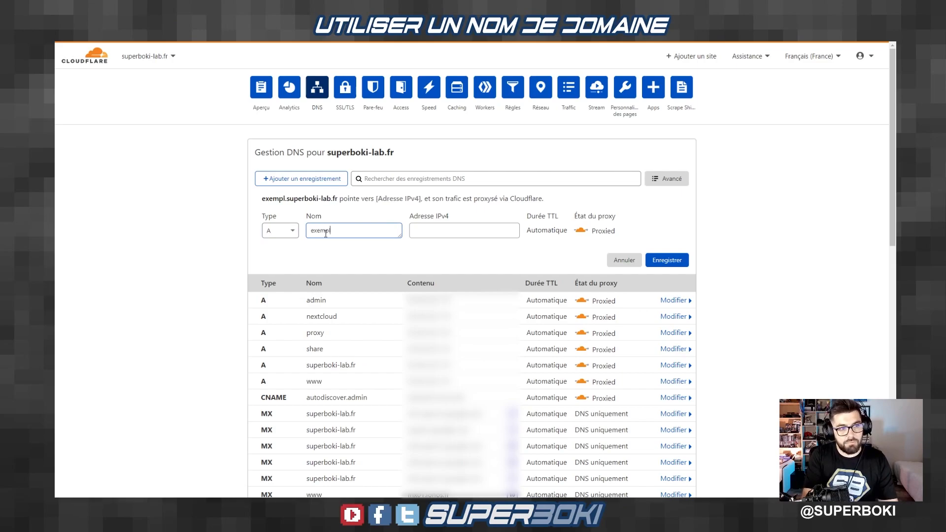
{"action": "left_click", "coordinate": [436, 230]}
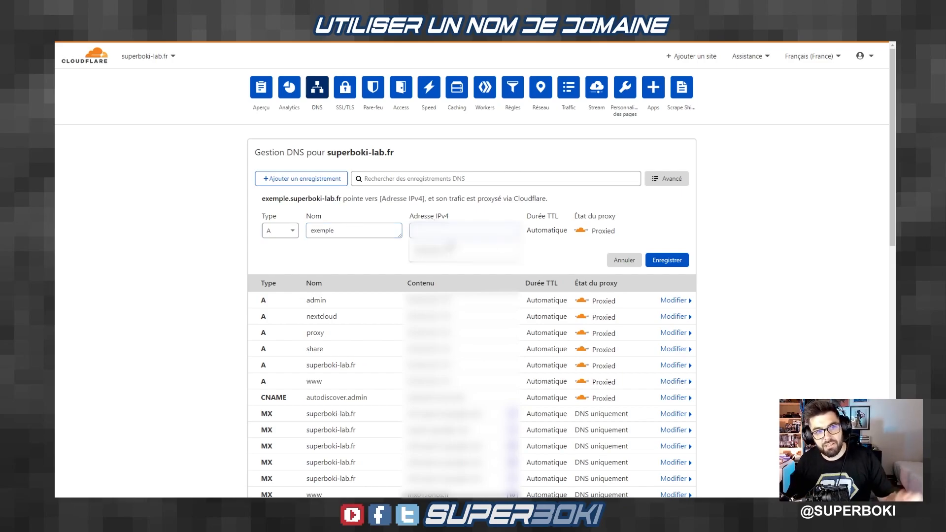
{"action": "key", "text": "ctrl+v"}
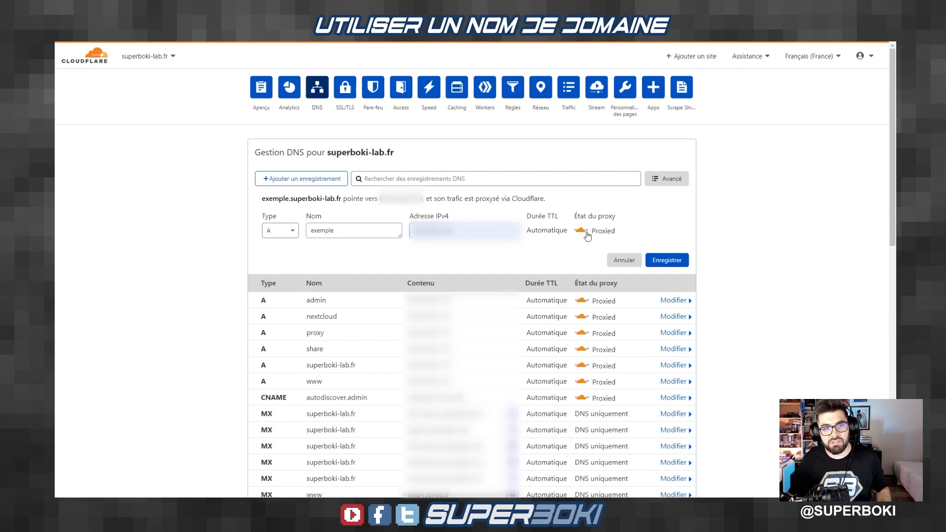
{"action": "left_click", "coordinate": [670, 261]}
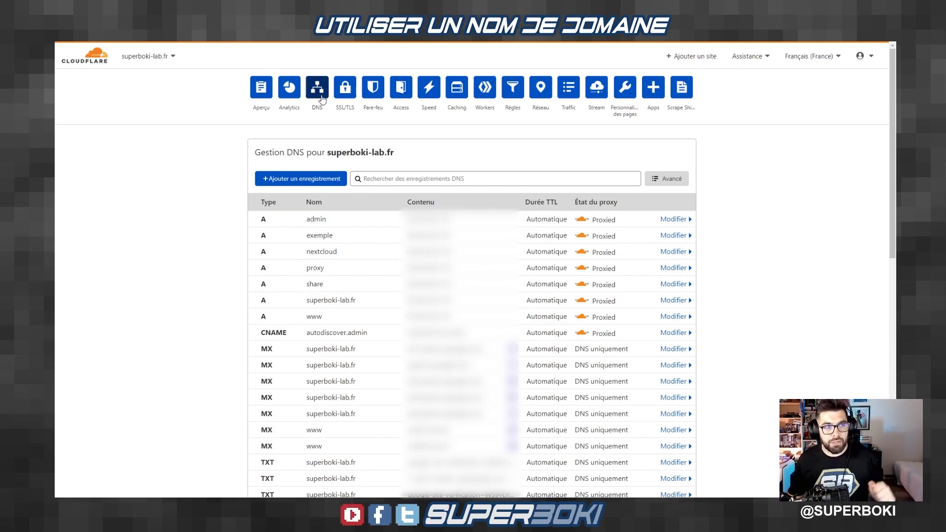
Step: Set the SSL/TLS encryption mode of superboki-lab.fr to Complet
{"action": "left_click", "coordinate": [349, 92]}
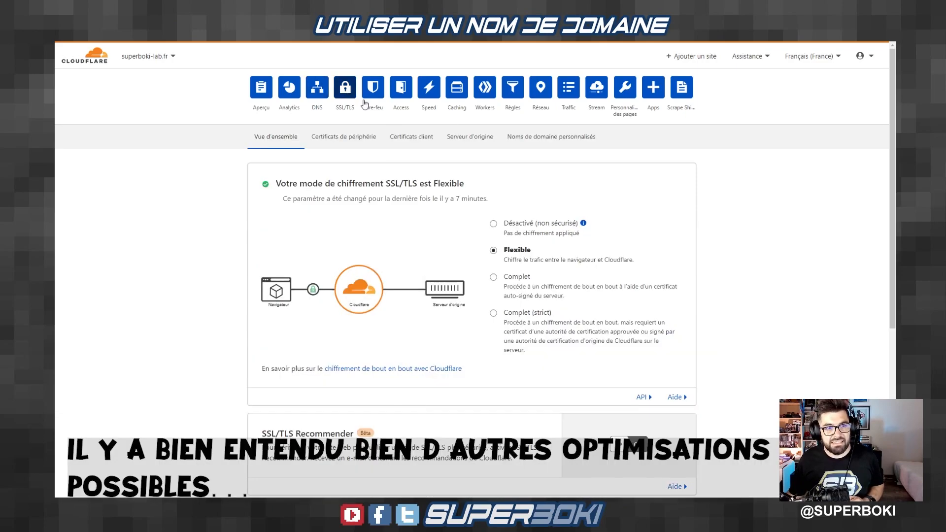
{"action": "left_click", "coordinate": [494, 278]}
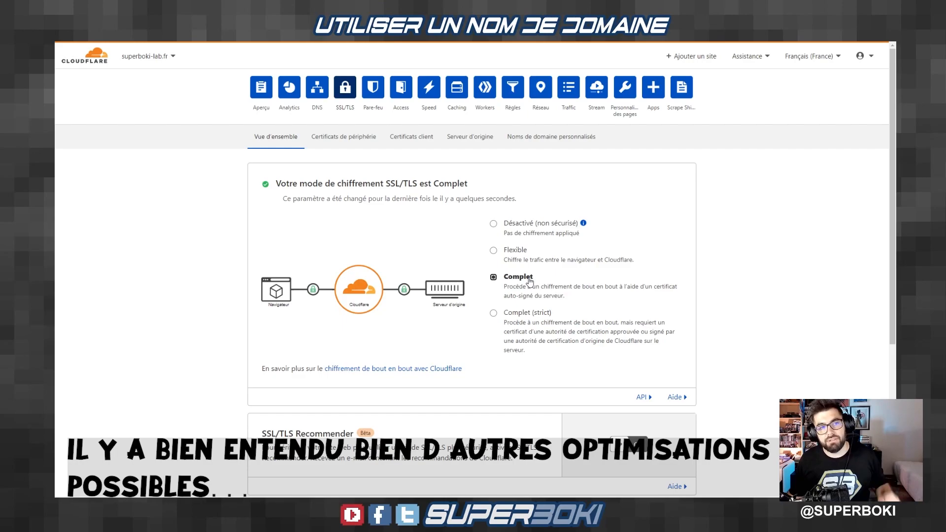